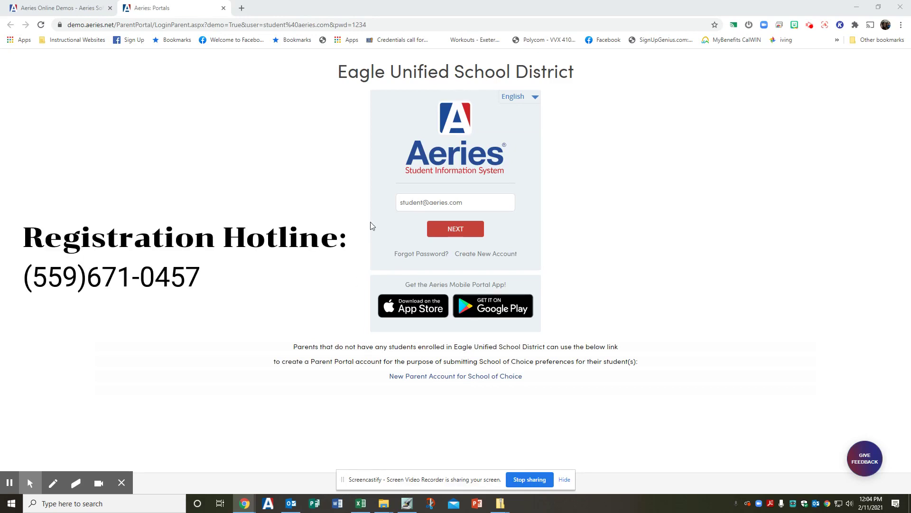
# Sign in to the Aeries demo account using the prefilled password
pyautogui.click(459, 233)
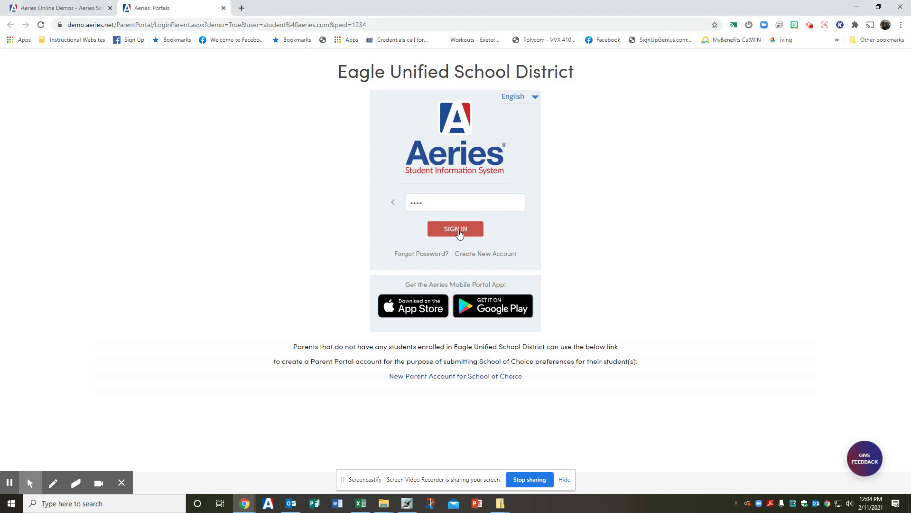
pyautogui.click(459, 233)
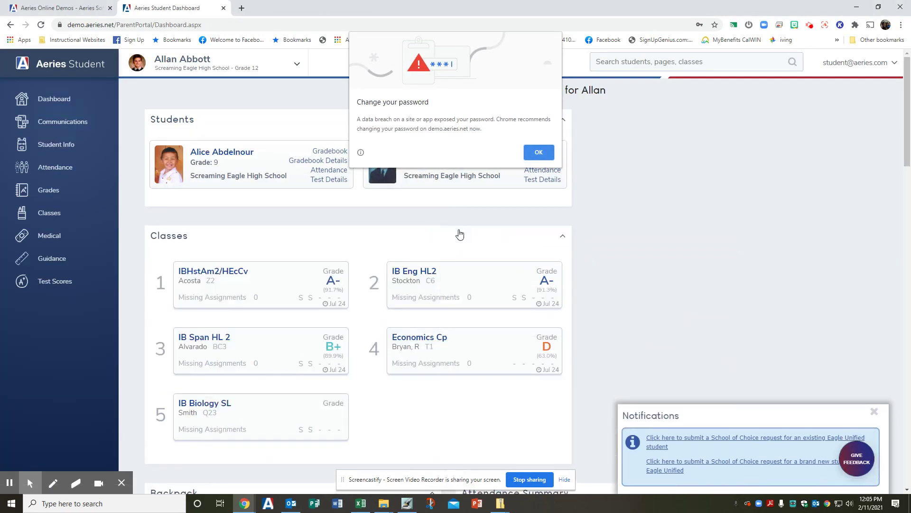
# Dismiss the password warning and notifications, switch to the other grade-9 student, and expand Classes
pyautogui.click(539, 153)
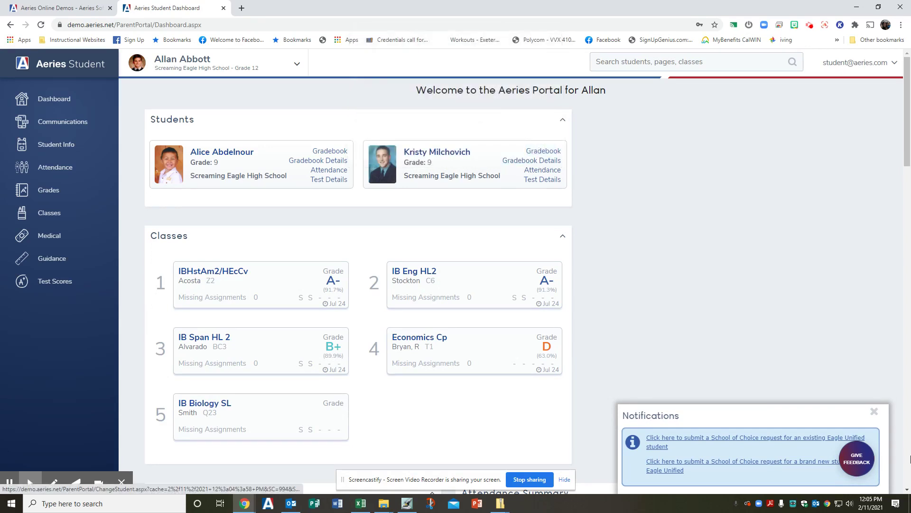
pyautogui.click(875, 413)
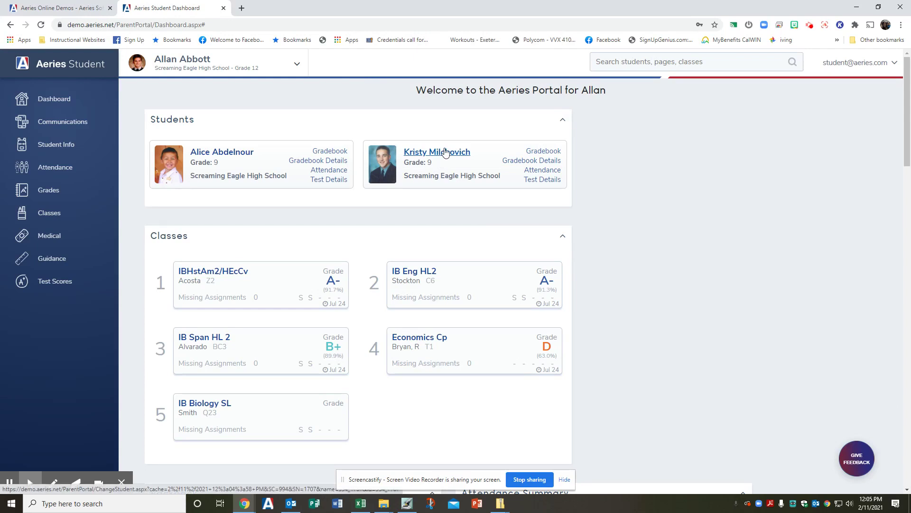
pyautogui.click(447, 152)
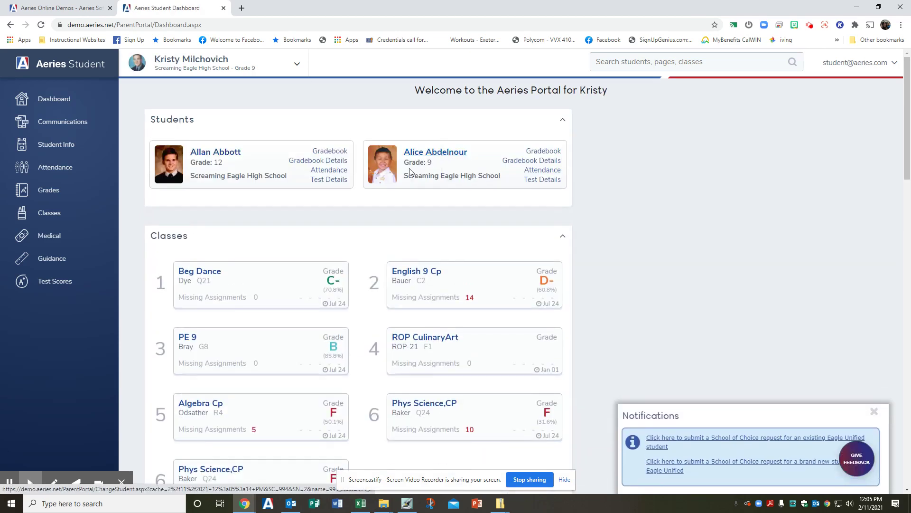
pyautogui.click(874, 411)
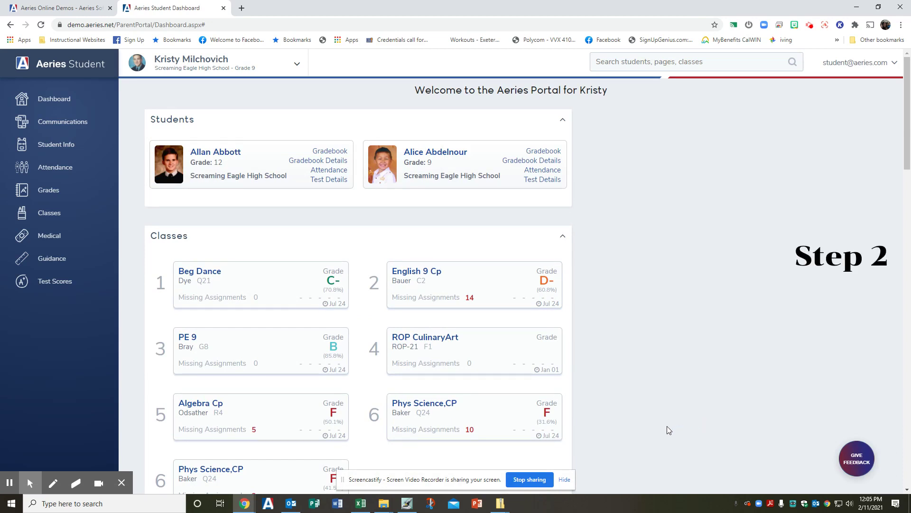
pyautogui.click(54, 216)
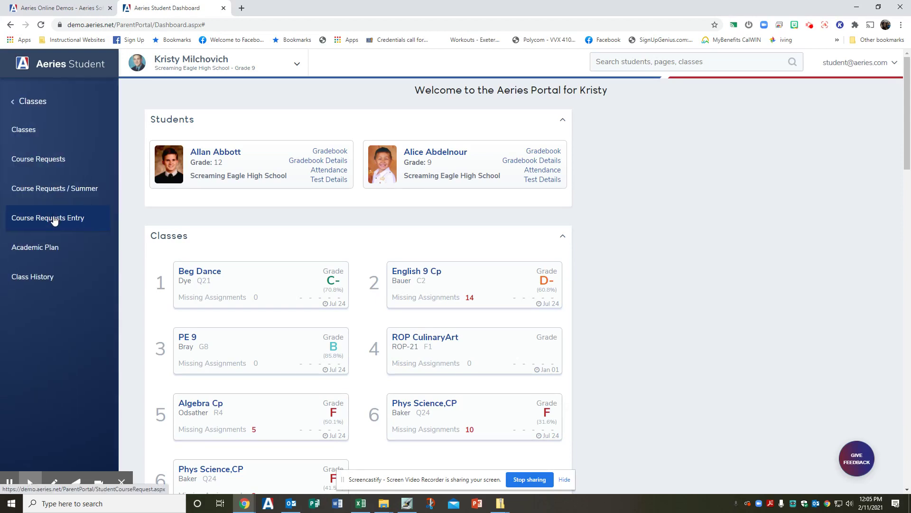
# Go to Course Requests Entry, showing English 10 (0311) and World His/Geo (0955) for grade 10
pyautogui.click(53, 217)
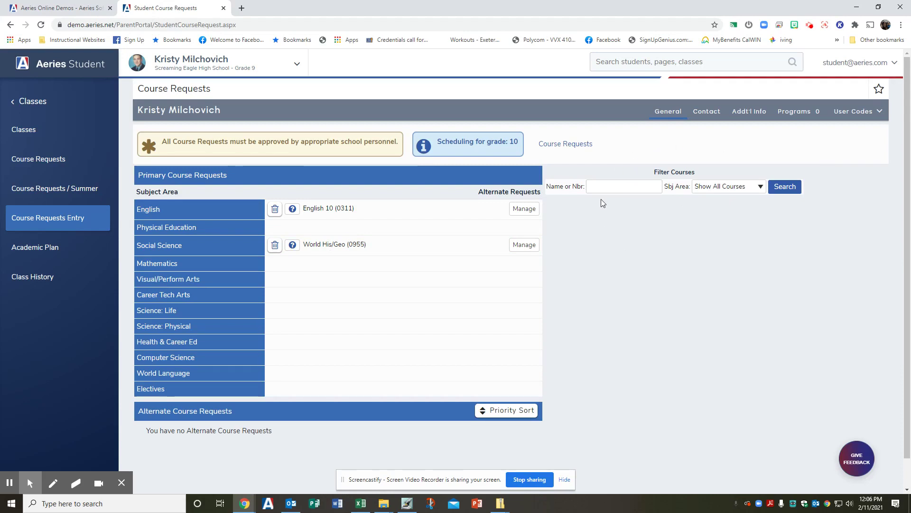
# Search courses for 'english', then clear the search and filter Sbj Area to English
pyautogui.click(616, 186)
pyautogui.click(613, 205)
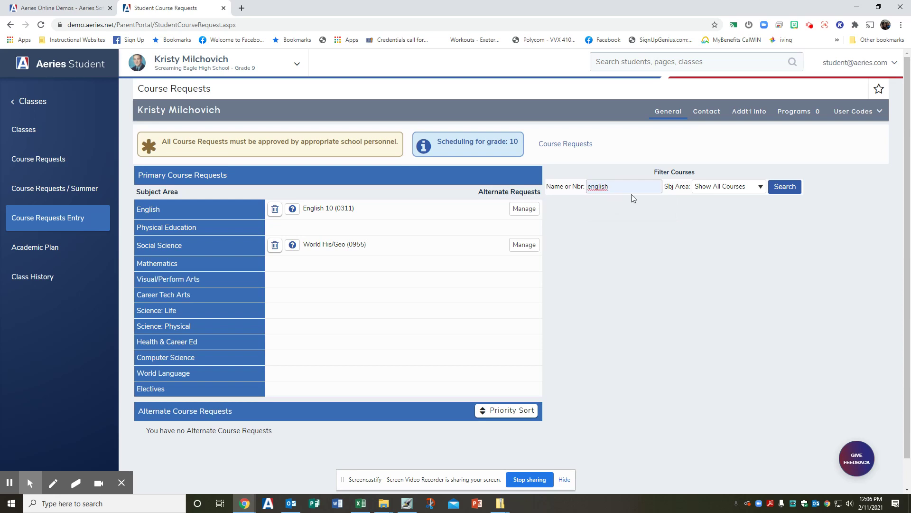
pyautogui.click(784, 186)
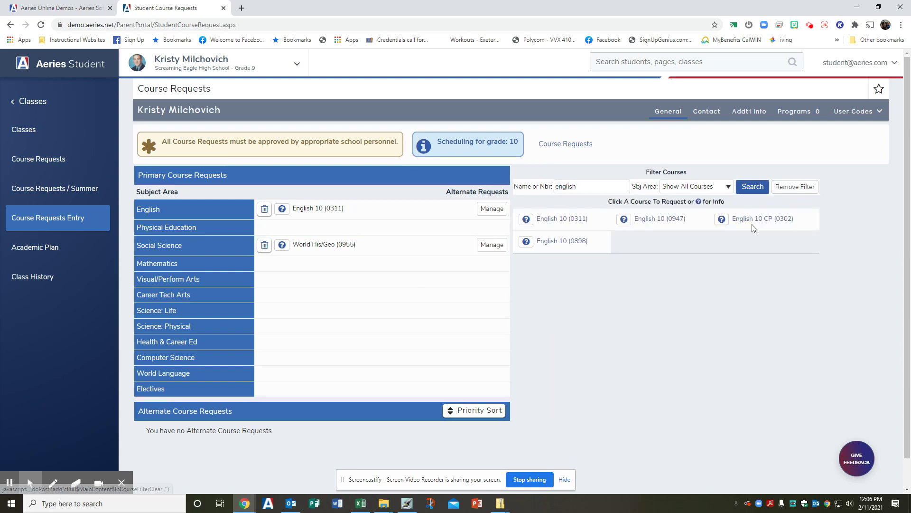
pyautogui.moveTo(599, 188); pyautogui.dragTo(483, 188)
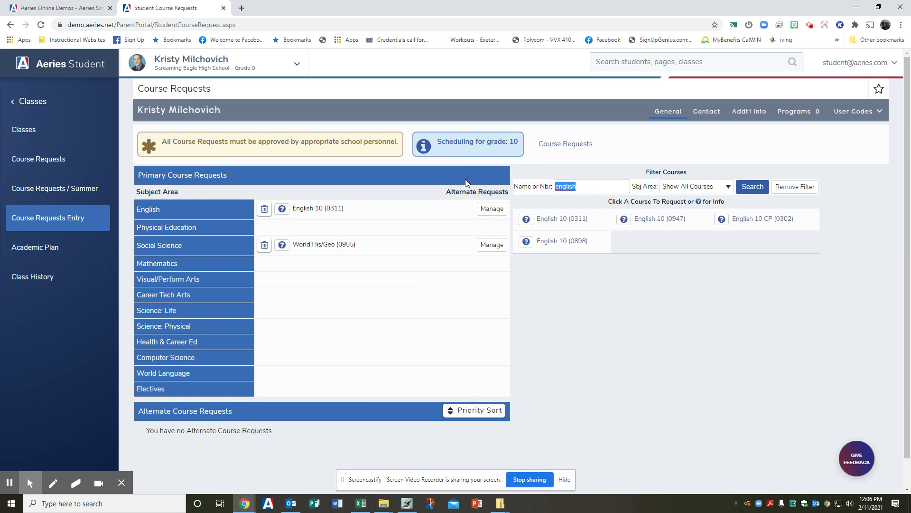
pyautogui.press('BackSpace')
pyautogui.click(722, 189)
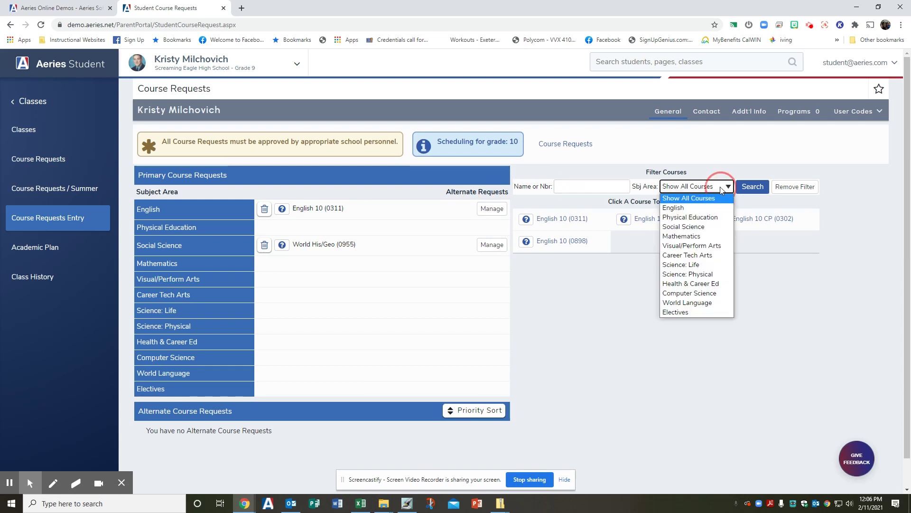
pyautogui.click(680, 208)
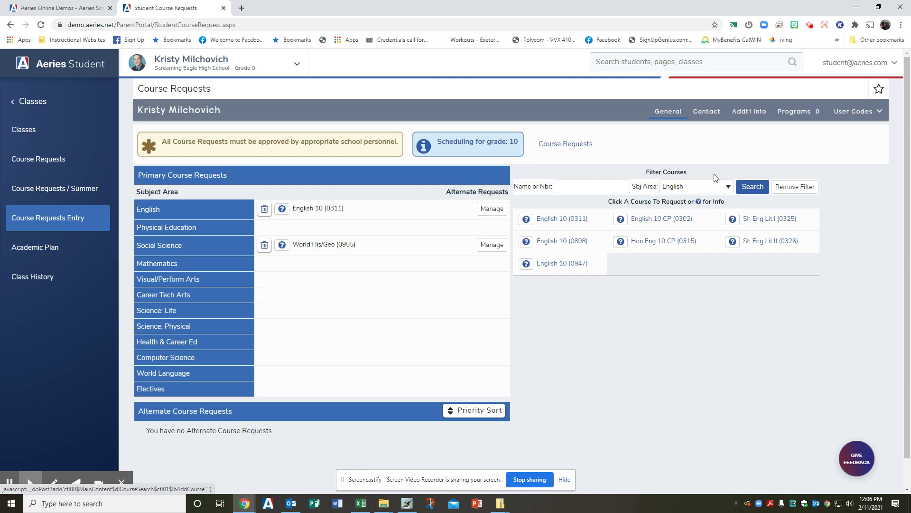
# Filter courses to Mathematics and request Geometry Cp (0608) as a primary course
pyautogui.click(679, 186)
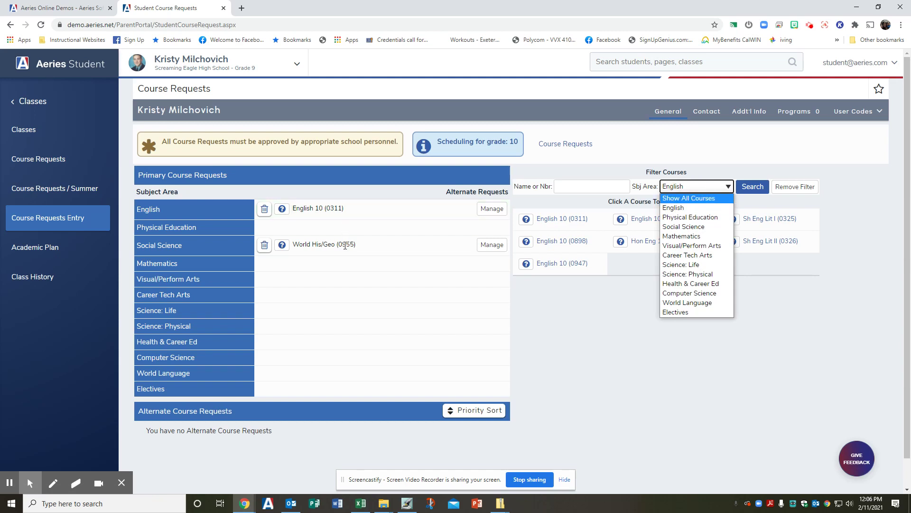
pyautogui.click(730, 189)
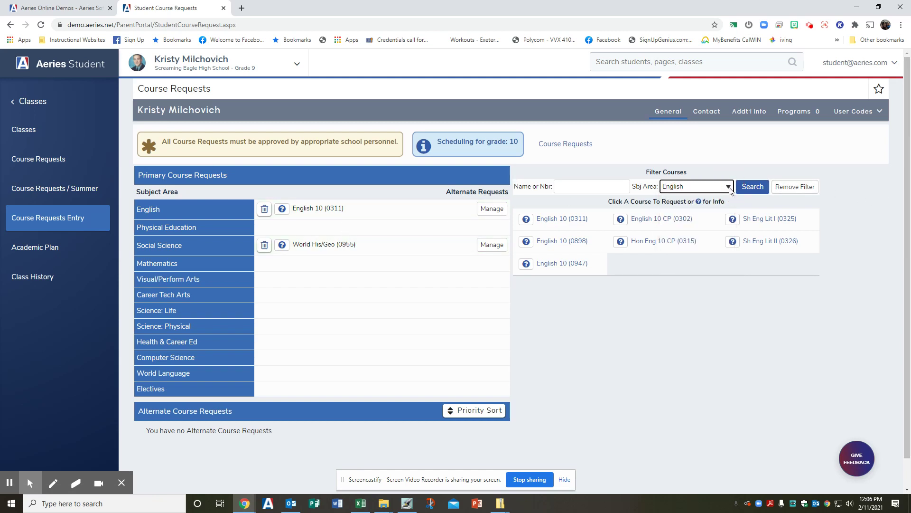
pyautogui.click(730, 189)
pyautogui.click(705, 236)
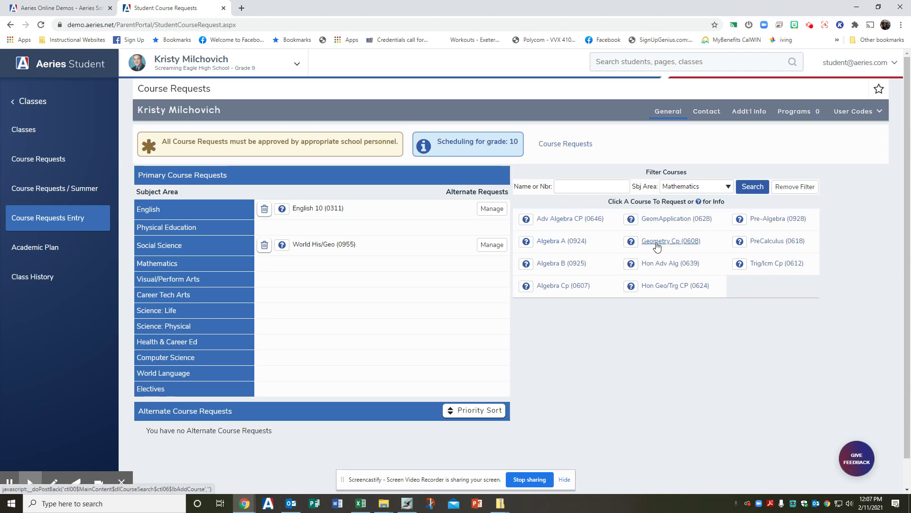
pyautogui.click(658, 241)
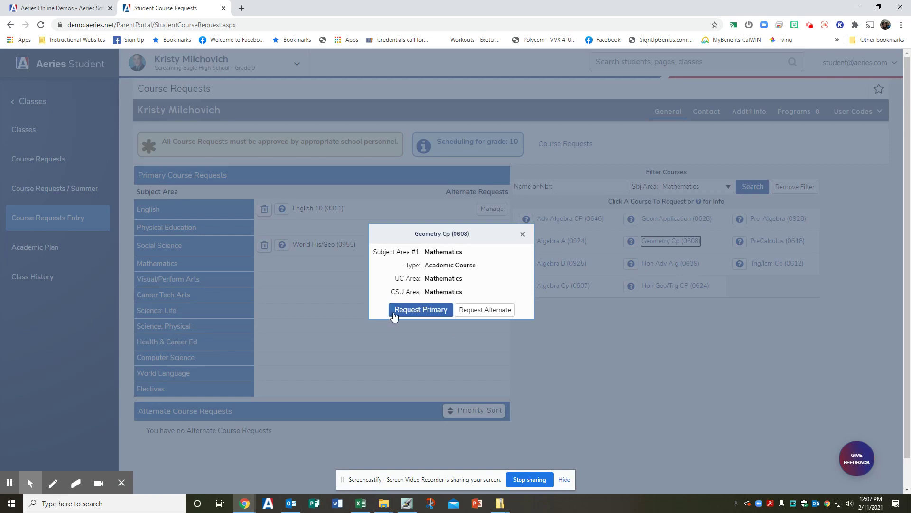
pyautogui.click(421, 313)
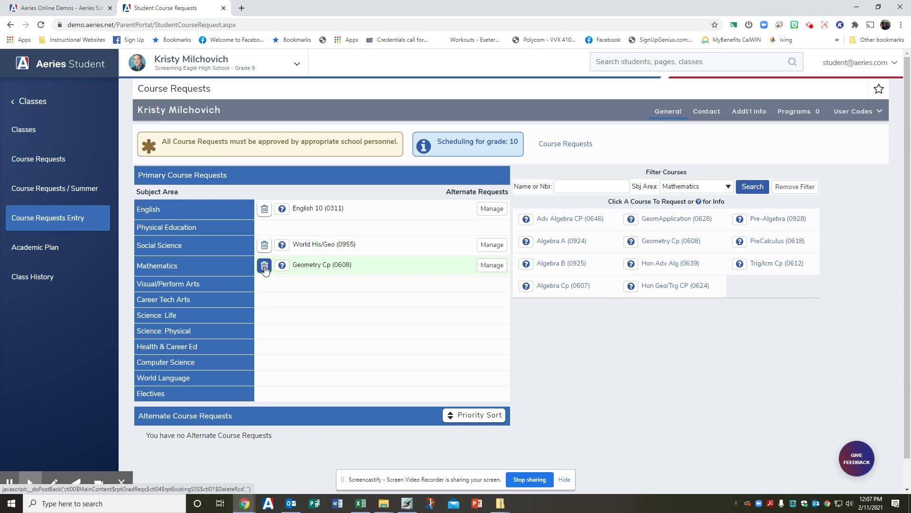
pyautogui.click(264, 267)
pyautogui.click(430, 297)
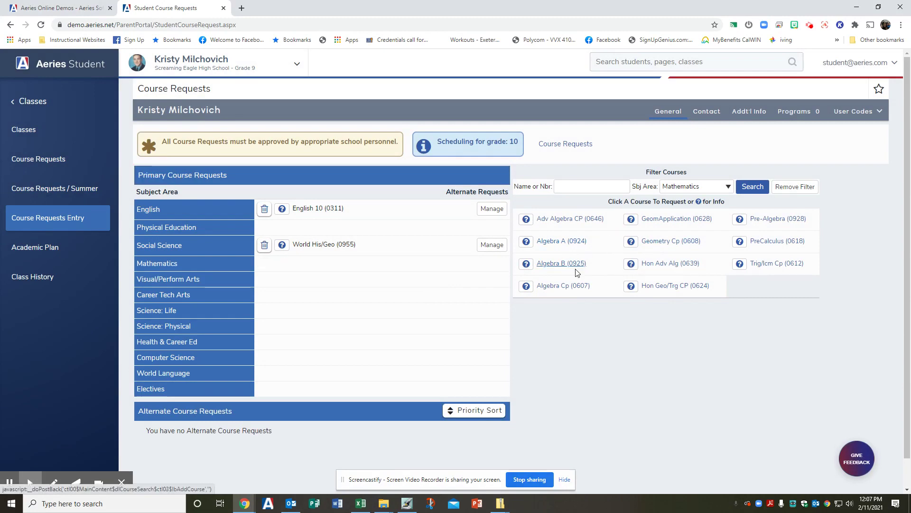
pyautogui.click(549, 268)
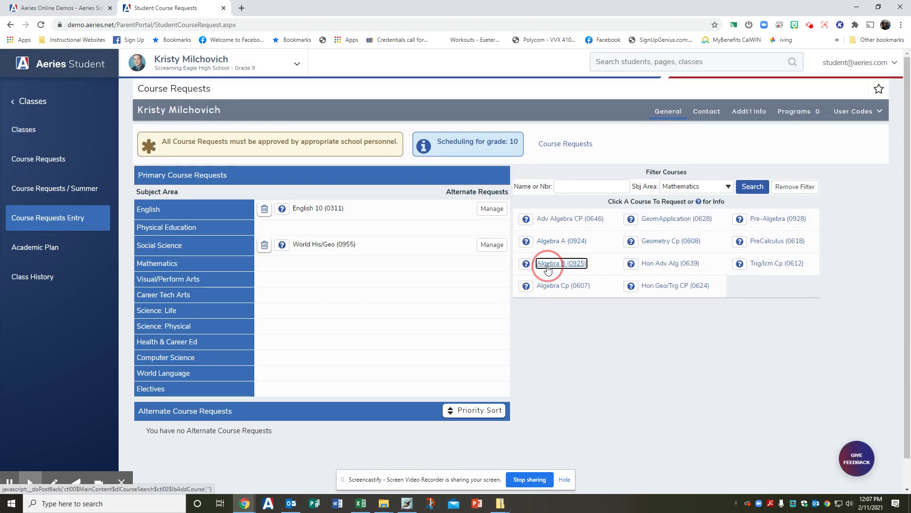
pyautogui.click(422, 317)
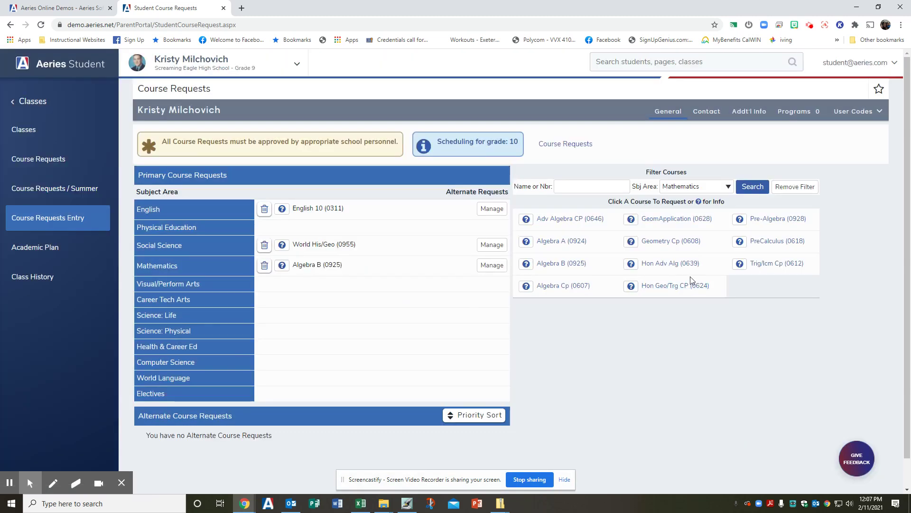
pyautogui.click(264, 266)
pyautogui.click(434, 298)
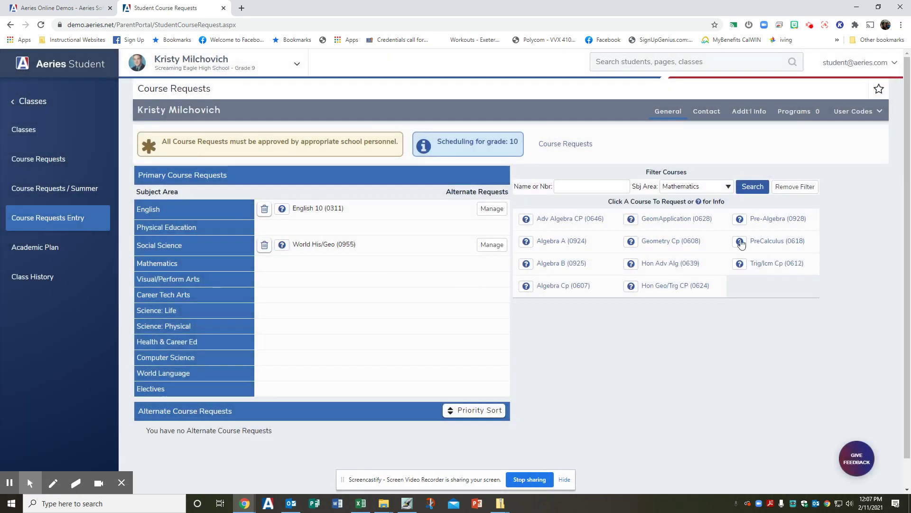
pyautogui.click(670, 241)
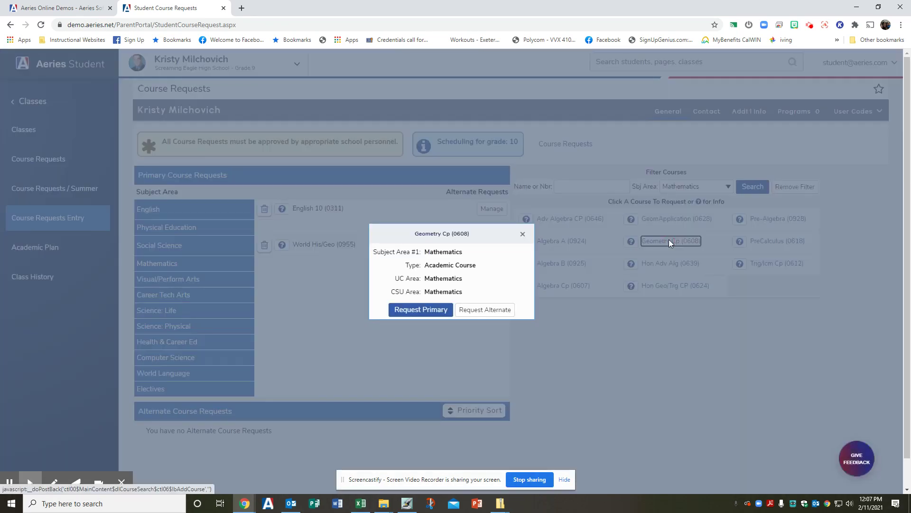
pyautogui.click(438, 310)
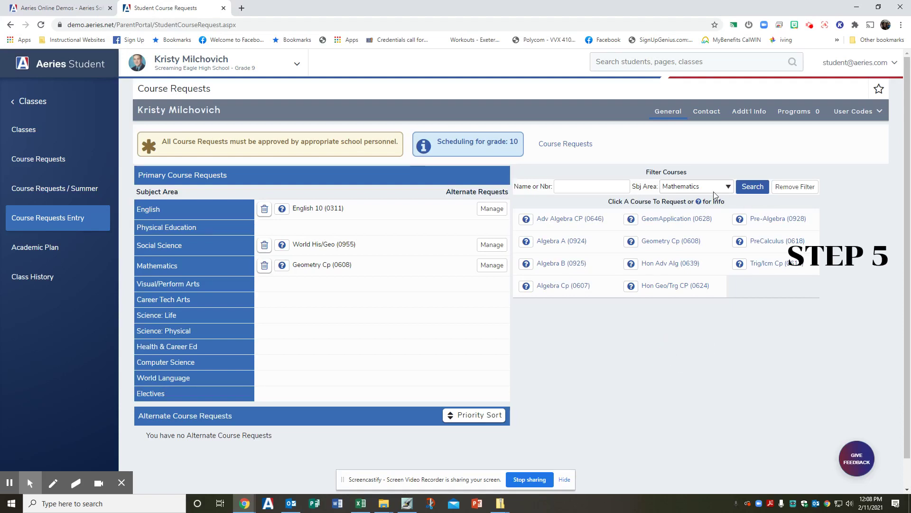
# Filter the course list to Science: Life and view the Honors Biology (0666) details
pyautogui.click(729, 188)
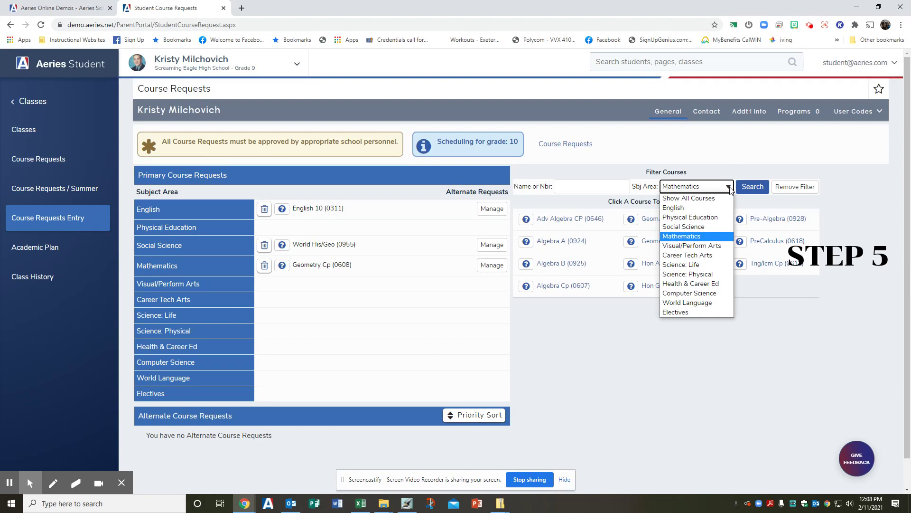
pyautogui.click(695, 264)
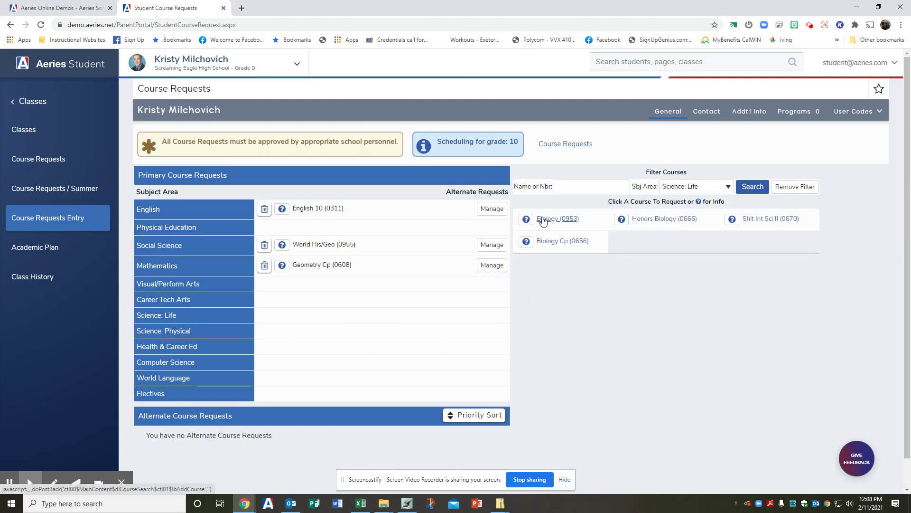
pyautogui.click(659, 219)
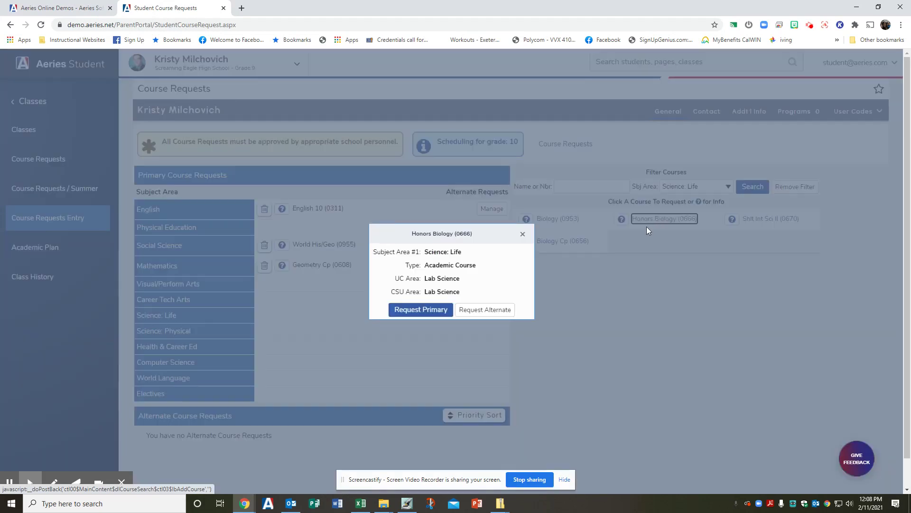
# Request Honors Biology, then Spanish II (0417) from World Language, as primary courses
pyautogui.click(426, 309)
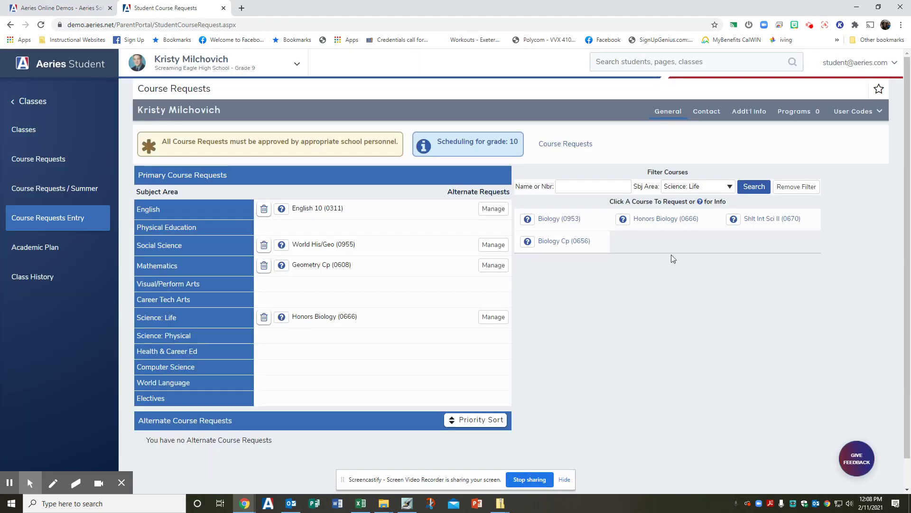
pyautogui.click(722, 190)
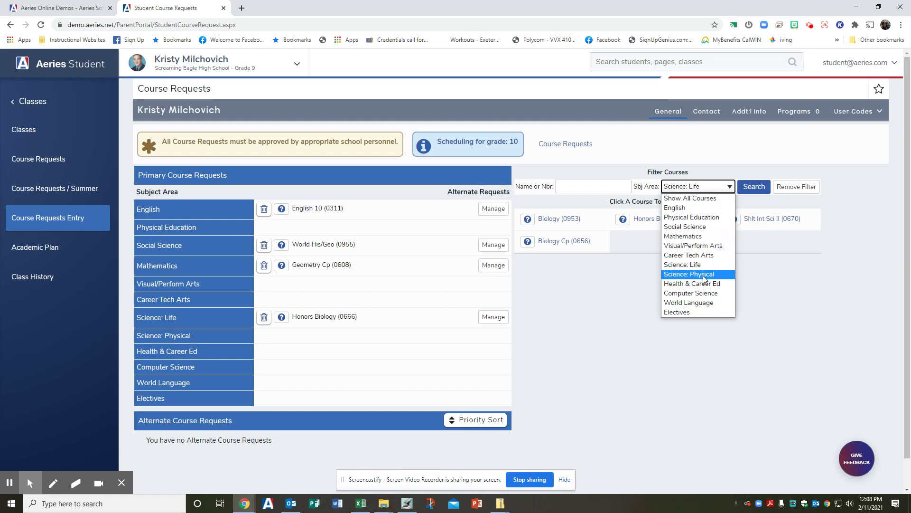
pyautogui.click(698, 303)
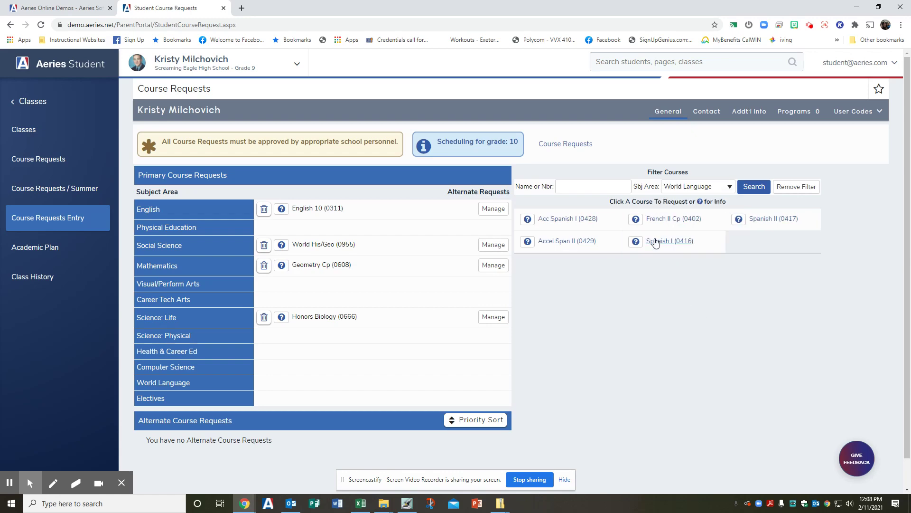
pyautogui.click(757, 218)
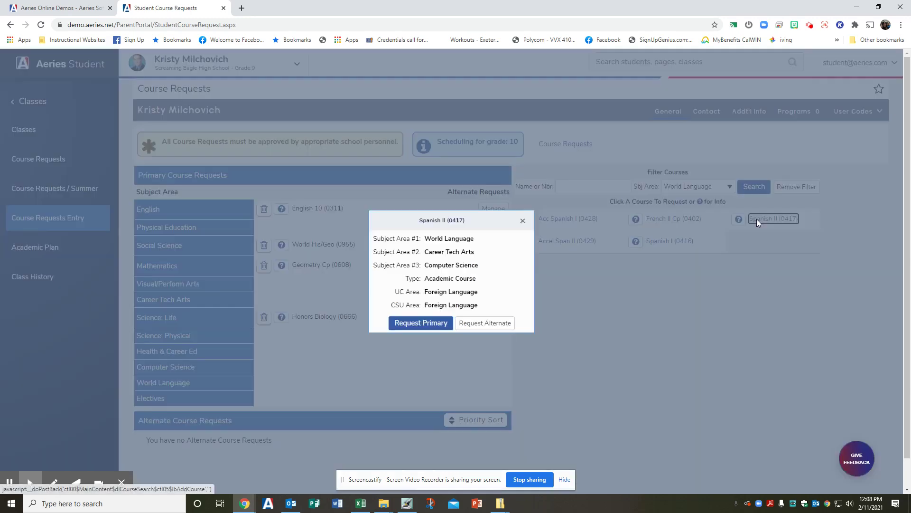
pyautogui.click(431, 324)
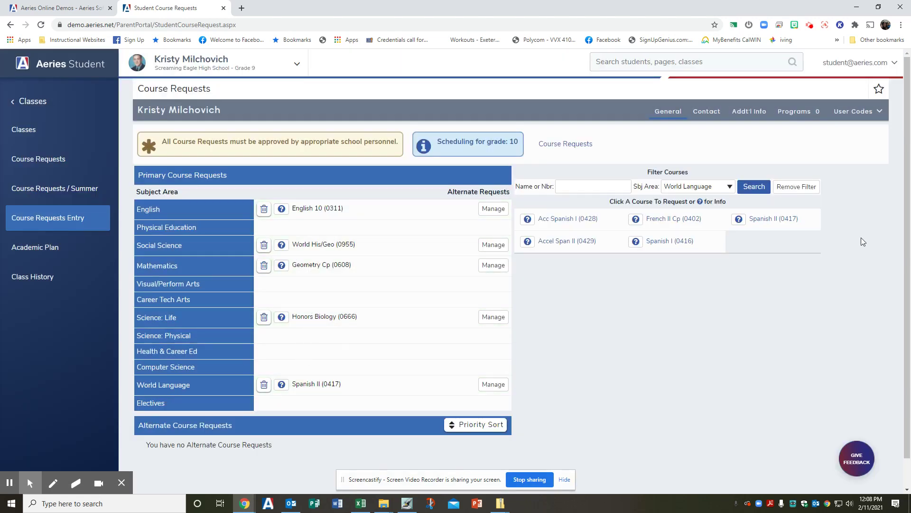
# Filter to Visual/Perform Arts and request Art I (0101) as a primary course
pyautogui.click(726, 186)
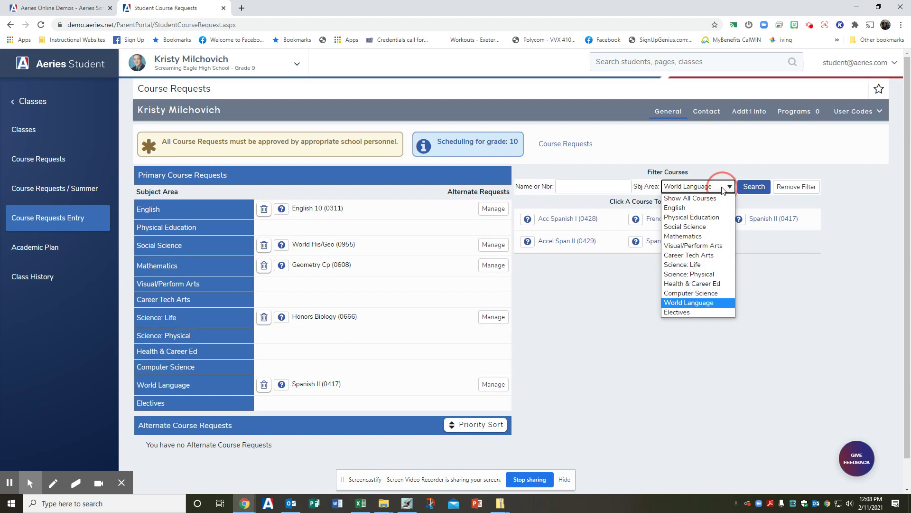
pyautogui.click(711, 247)
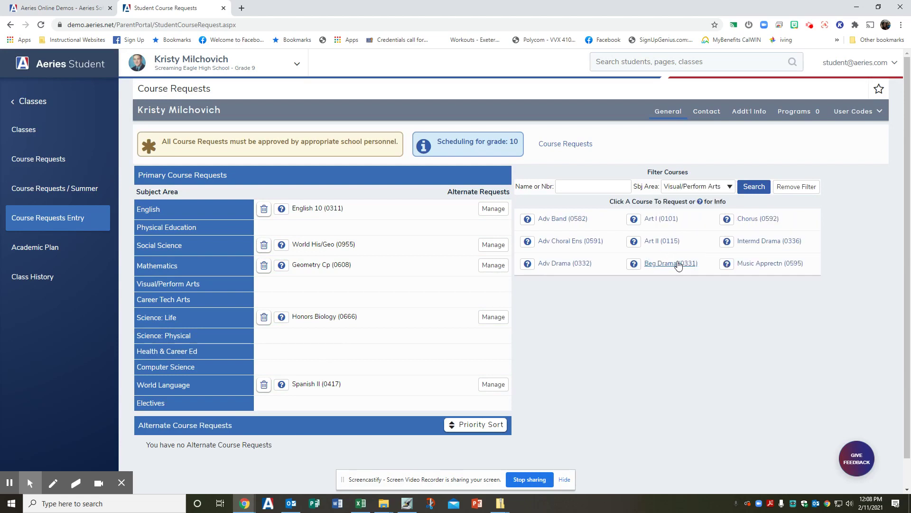
pyautogui.click(662, 219)
pyautogui.click(432, 316)
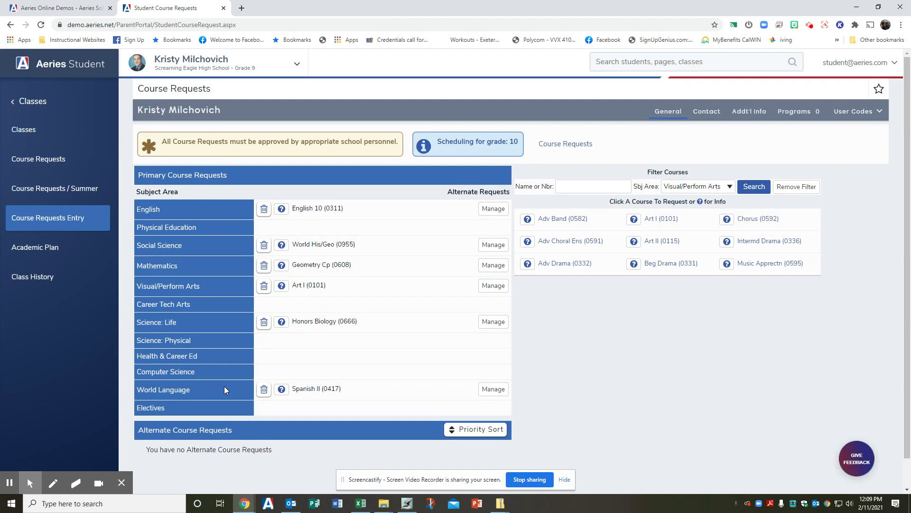
pyautogui.scroll(-1, 463, 401)
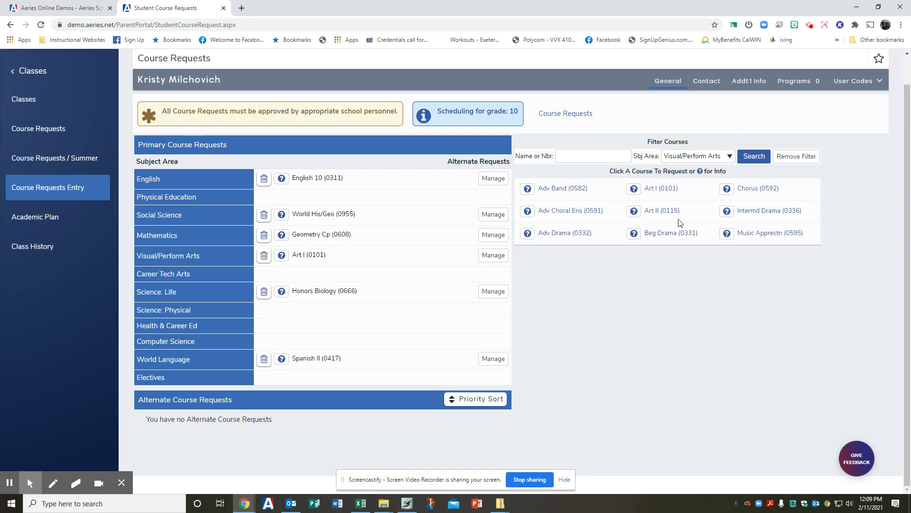
# Add Chorus (0592) and Beg Drama (0331) as alternate requests
pyautogui.click(760, 188)
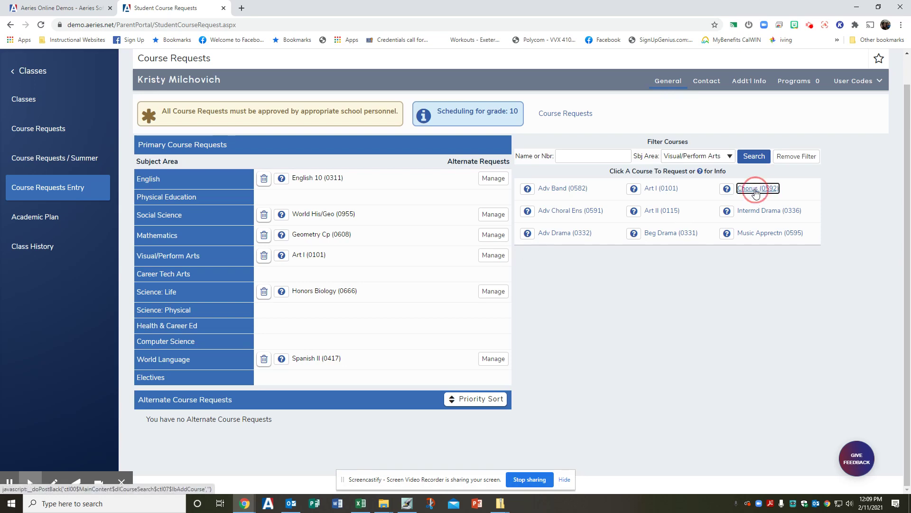
pyautogui.click(474, 323)
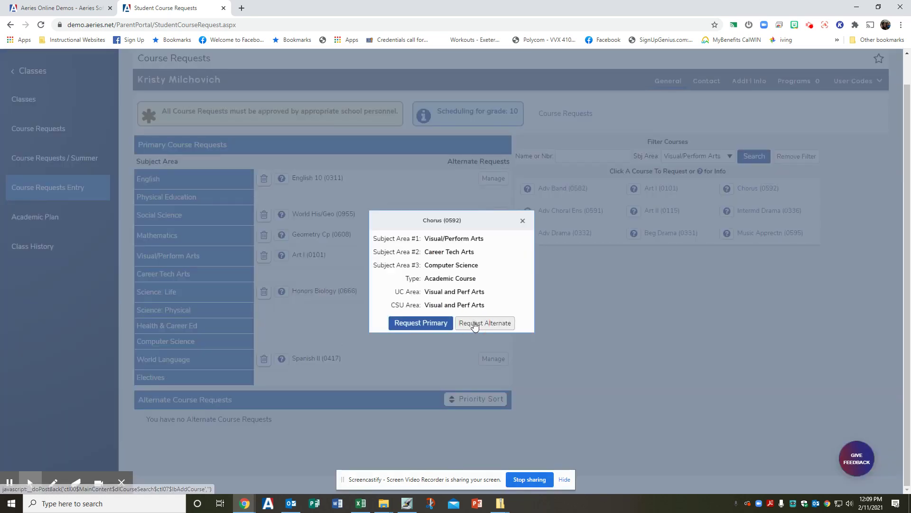
pyautogui.click(671, 232)
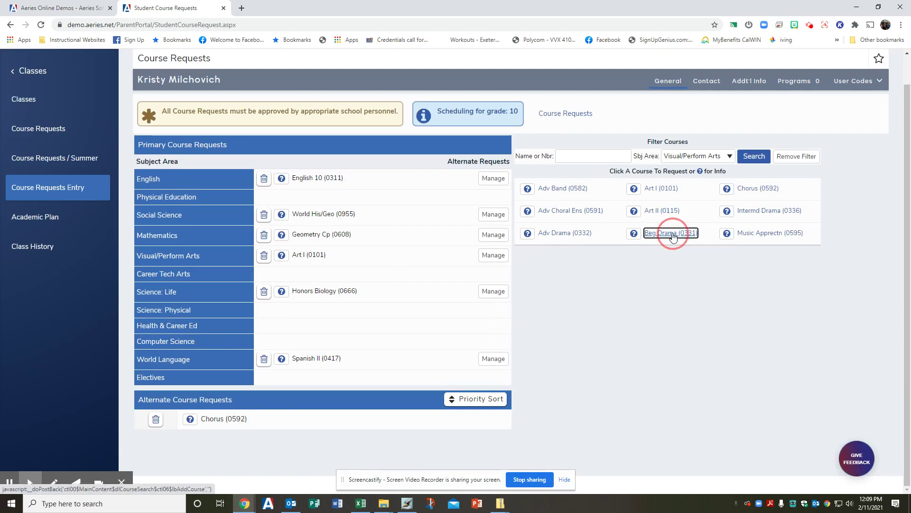
pyautogui.click(474, 312)
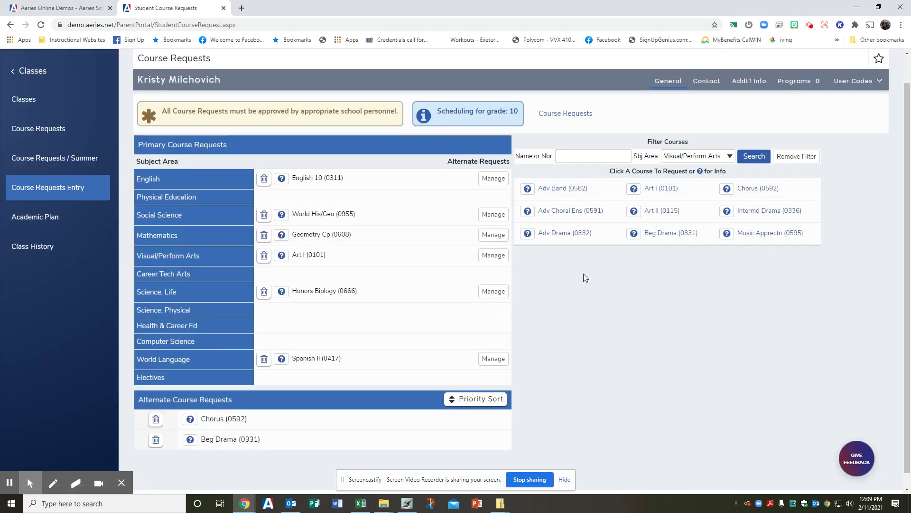
# Add Chemistry Cp from Science: Physical and Journalism from Career Tech Arts as alternates
pyautogui.click(689, 160)
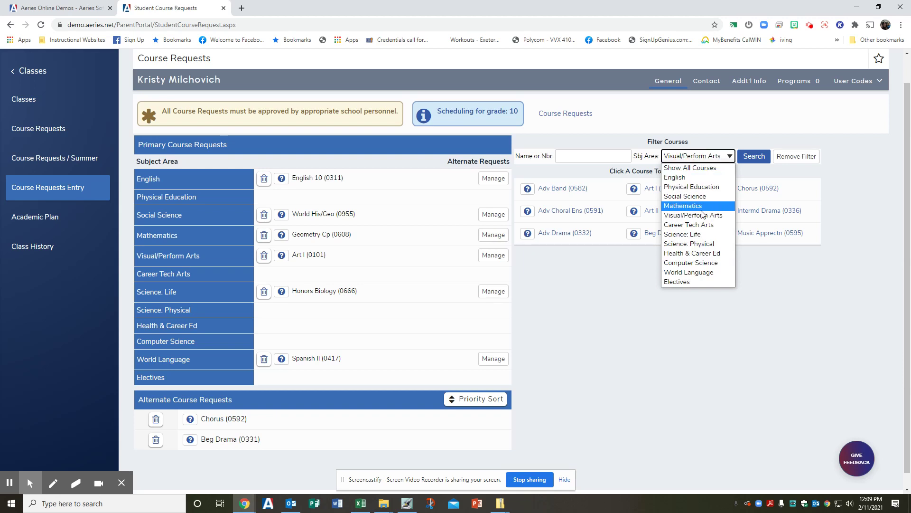
pyautogui.click(697, 245)
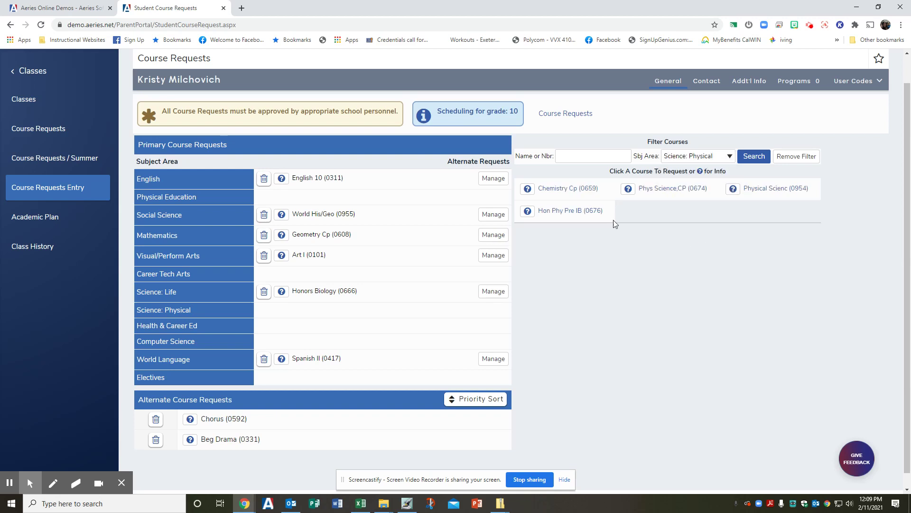
pyautogui.click(563, 190)
pyautogui.click(493, 323)
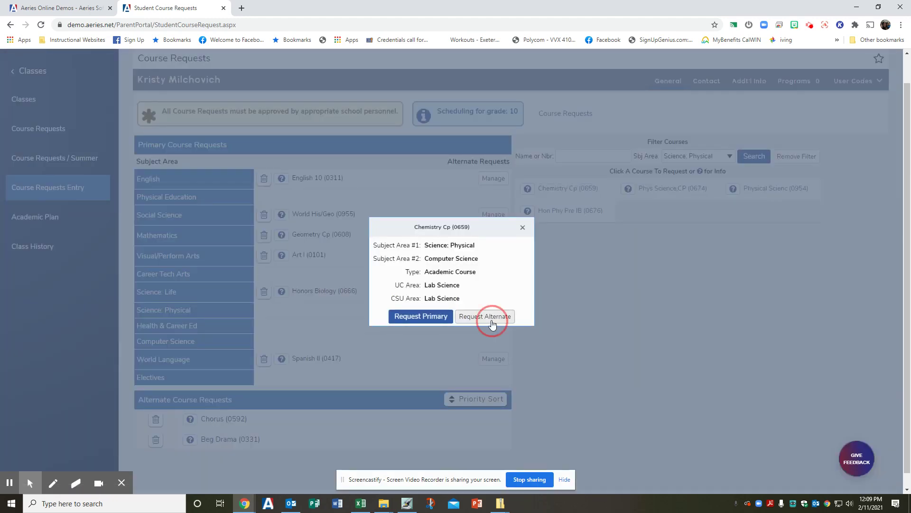
pyautogui.click(691, 161)
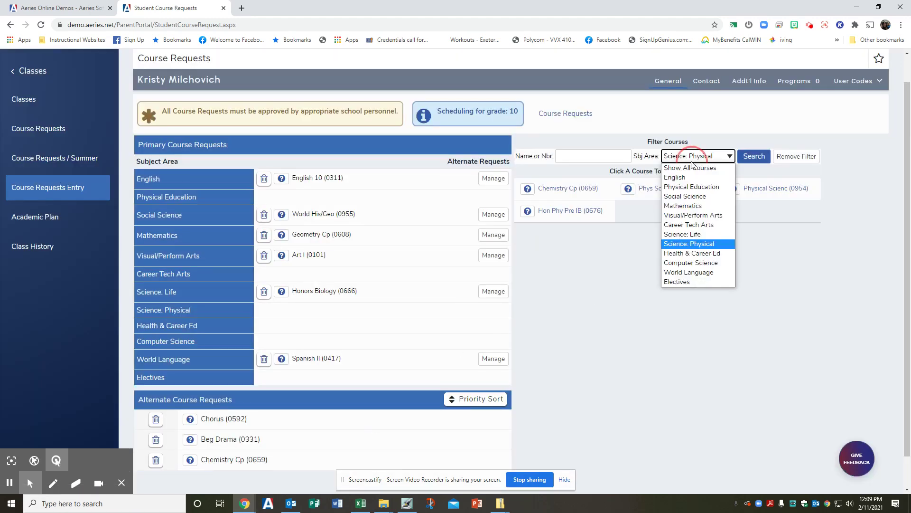
pyautogui.click(694, 225)
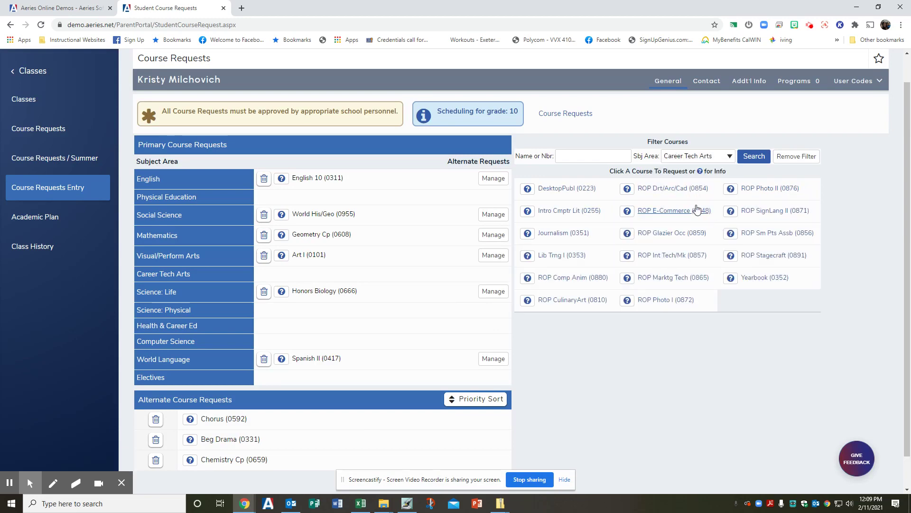
pyautogui.click(563, 236)
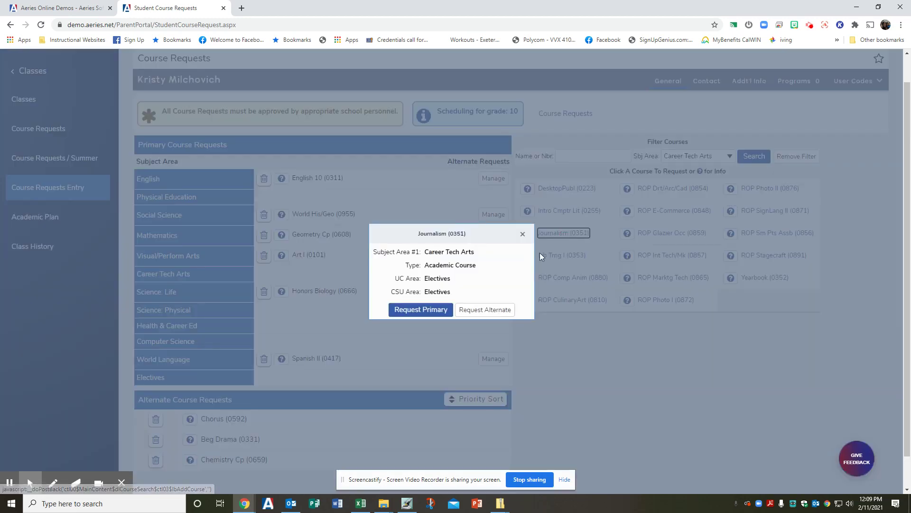
pyautogui.click(478, 309)
pyautogui.scroll(-1, 547, 357)
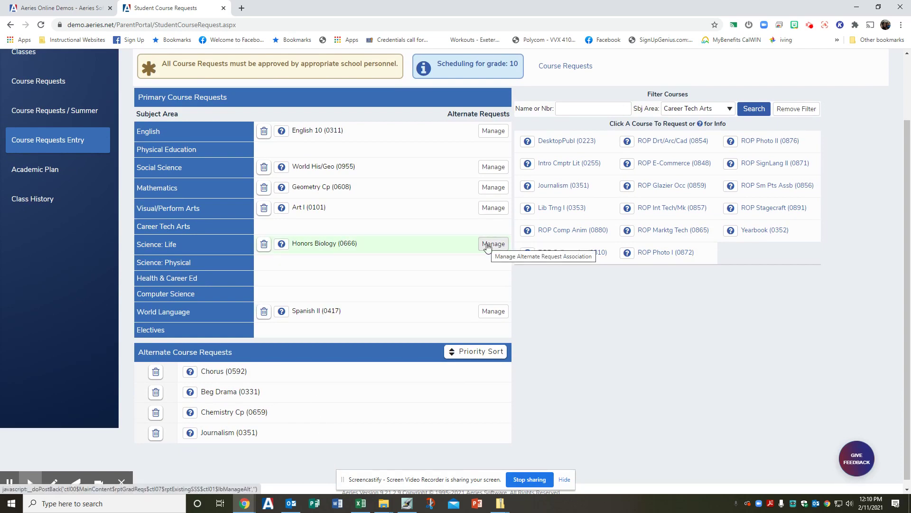
# Associate Chemistry Cp (0659) as an alternate for Honors Biology and save
pyautogui.click(488, 247)
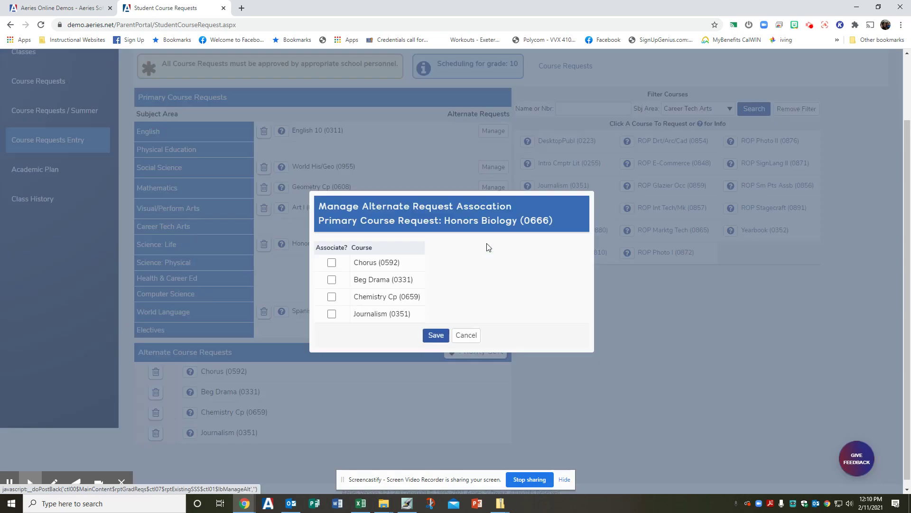
pyautogui.click(332, 297)
pyautogui.click(435, 335)
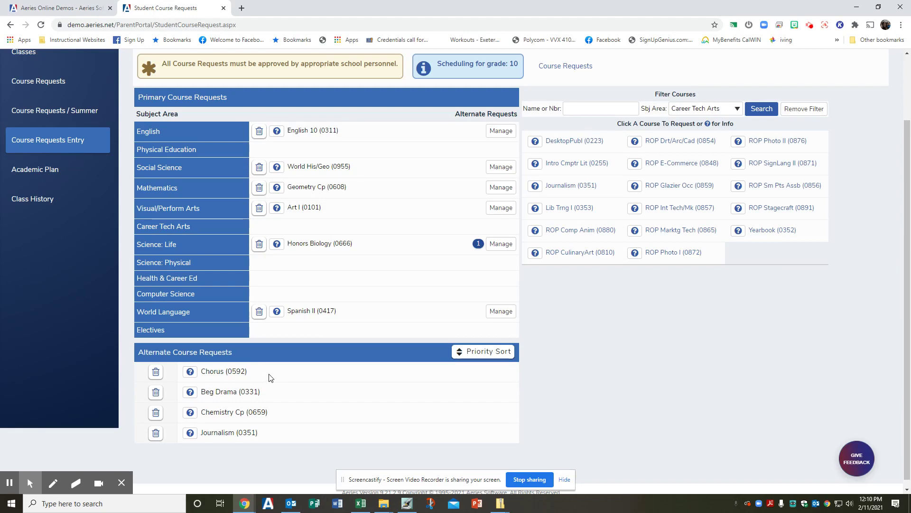
# Reorder alternates by priority: Journalism, Beg Drama, Chorus, then Chemistry Cp
pyautogui.click(479, 356)
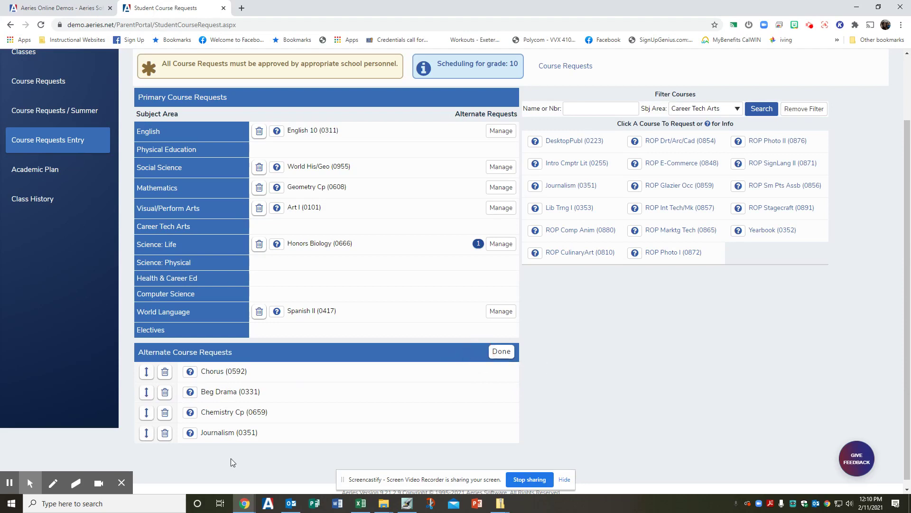
pyautogui.moveTo(149, 439); pyautogui.dragTo(149, 371)
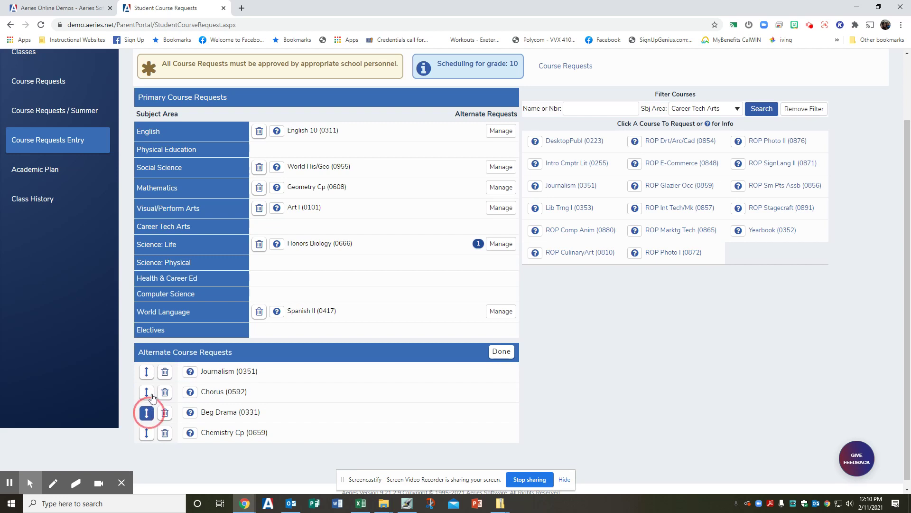
pyautogui.moveTo(147, 412); pyautogui.dragTo(148, 392)
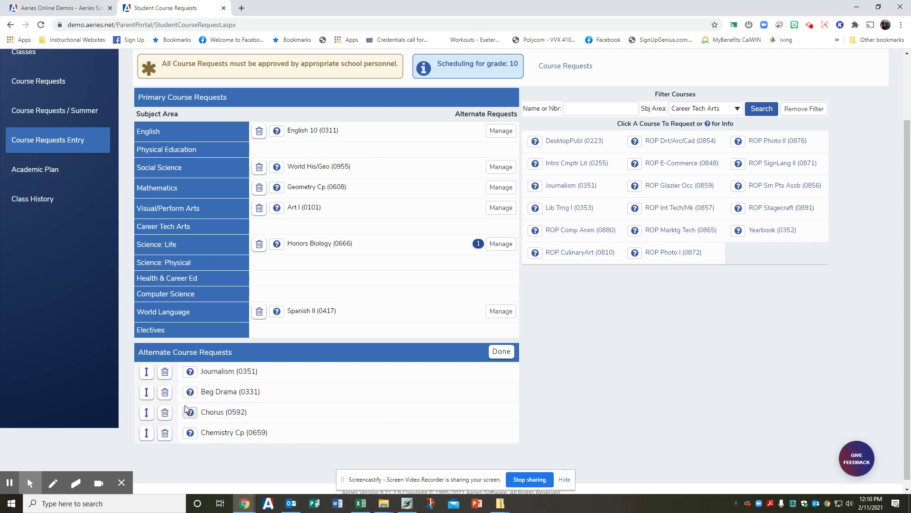
pyautogui.click(505, 353)
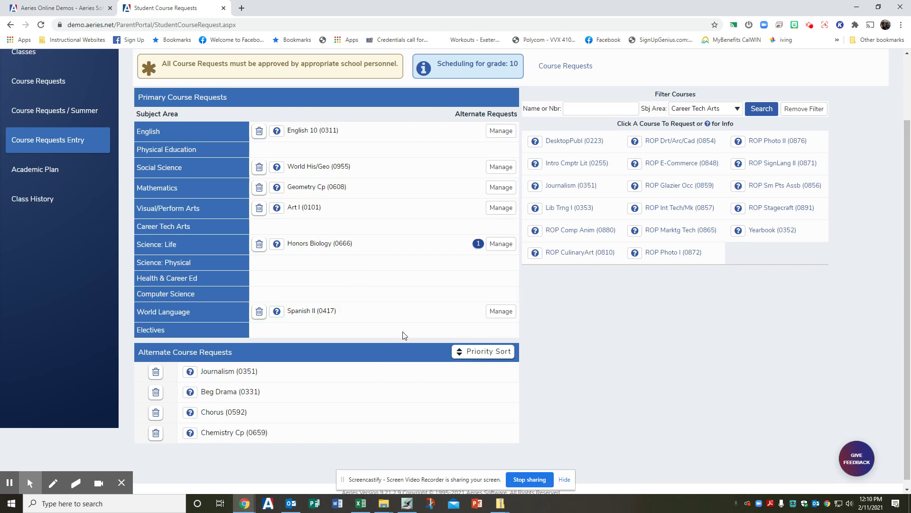
pyautogui.scroll(2, 404, 332)
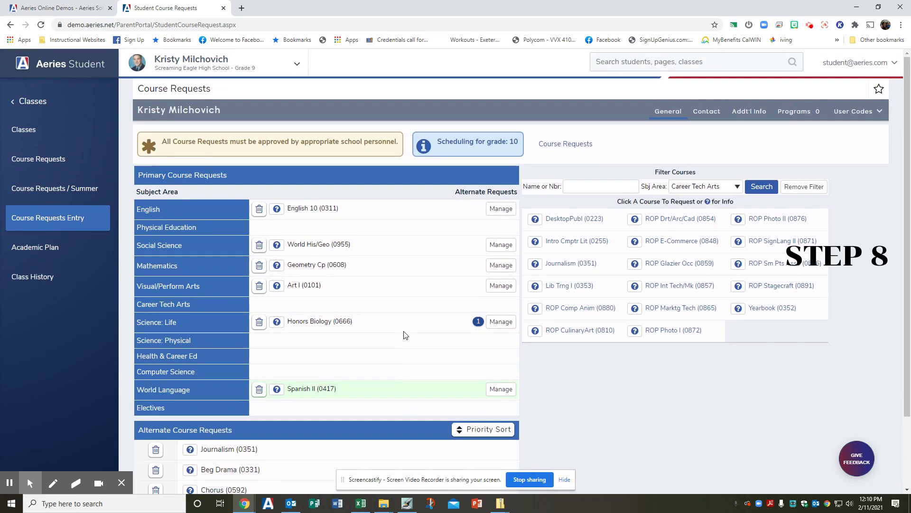
# Open the Course Requests / Schedule page via the link beside the grade 10 scheduling banner
pyautogui.click(564, 145)
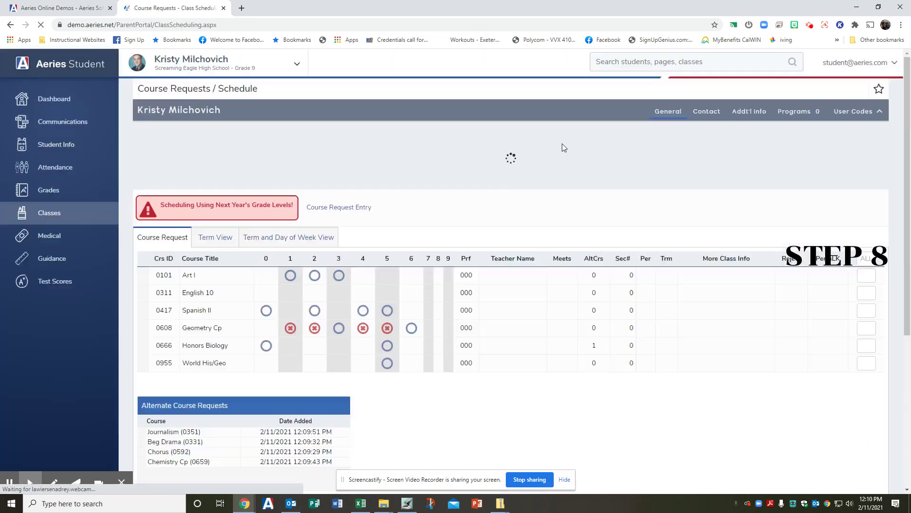